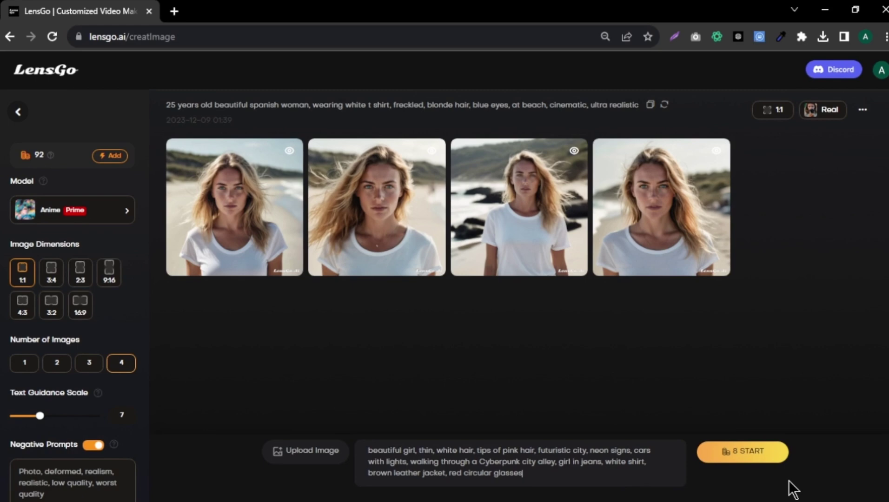
# - Generate four cyberpunk anime images from the prompt using the Anime model
pyautogui.click(758, 455)
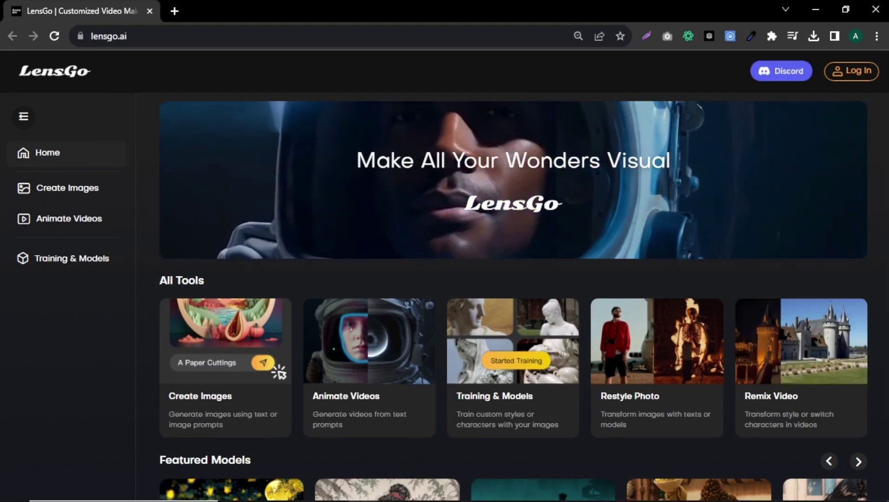
pyautogui.scroll(-5, 445, 298)
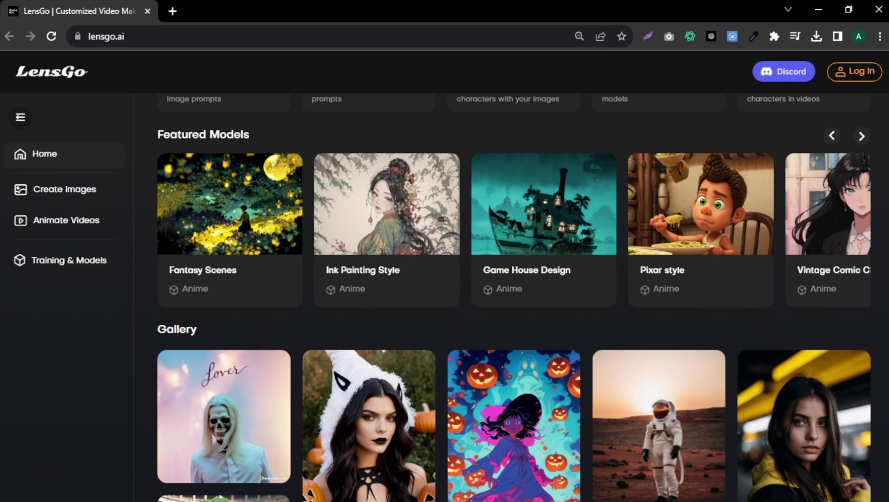
pyautogui.click(861, 136)
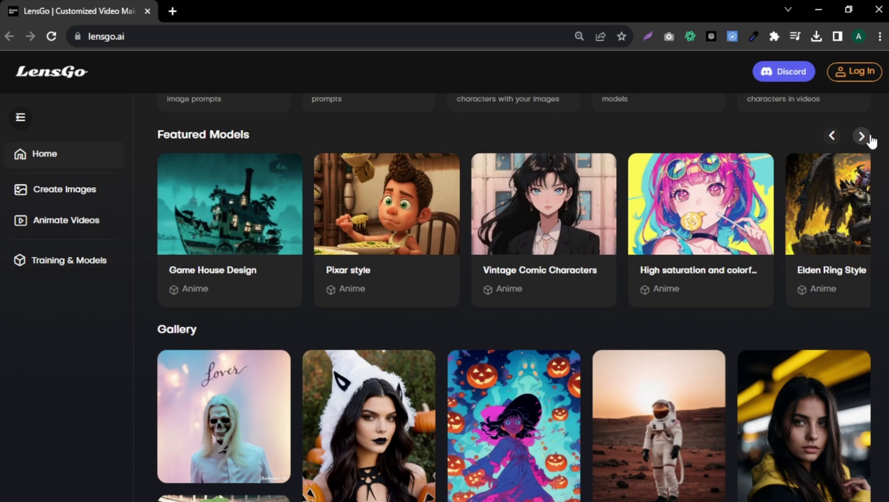
pyautogui.click(861, 136)
pyautogui.scroll(-2, 514, 298)
pyautogui.scroll(-2, 513, 298)
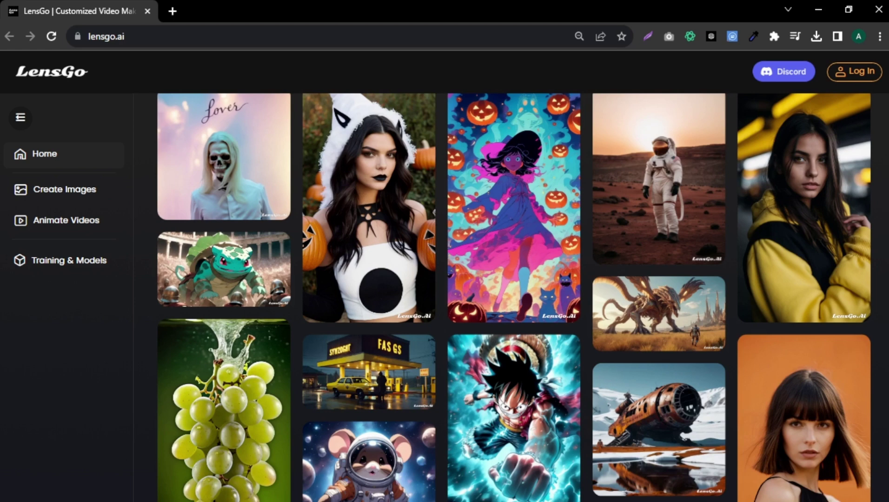
pyautogui.scroll(1, 514, 298)
pyautogui.scroll(2, 514, 298)
pyautogui.scroll(1, 514, 298)
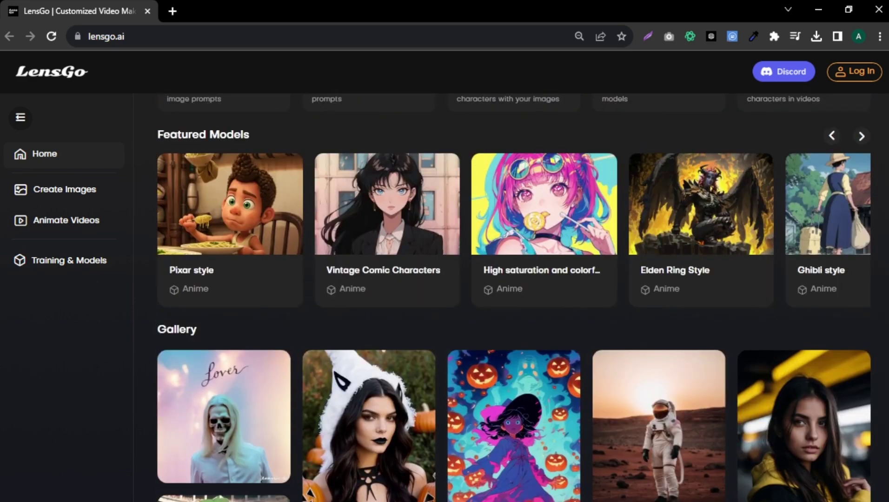
pyautogui.scroll(3, 513, 298)
pyautogui.scroll(2, 513, 298)
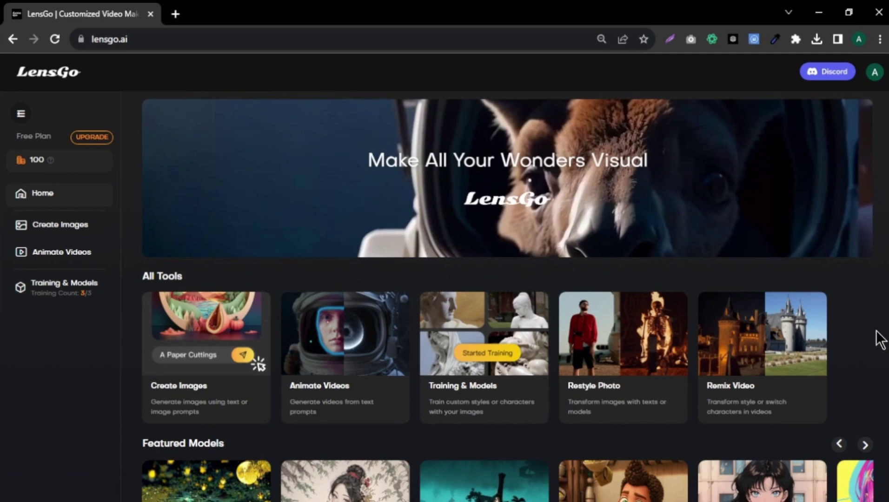
# - Open Create Images with the Real model kept, 4 images per prompt, and Negative Prompts on
pyautogui.click(195, 386)
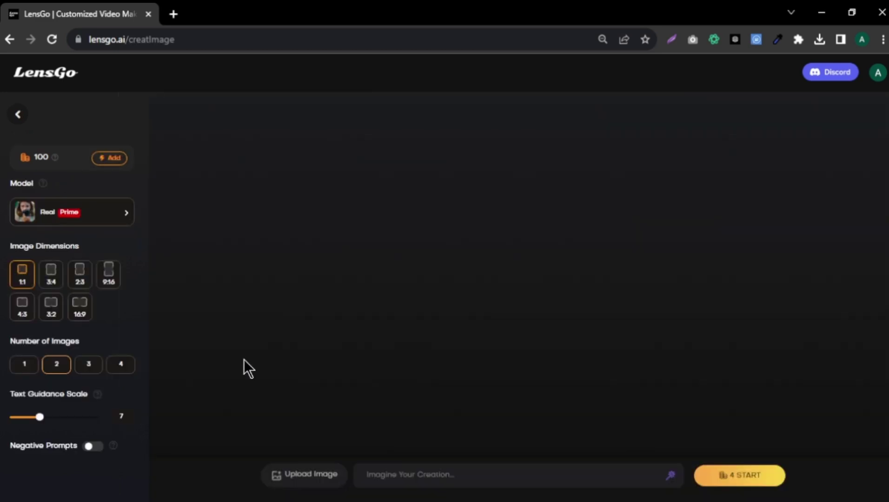
pyautogui.click(123, 216)
pyautogui.scroll(-2, 383, 208)
pyautogui.scroll(-2, 385, 209)
pyautogui.scroll(4, 386, 209)
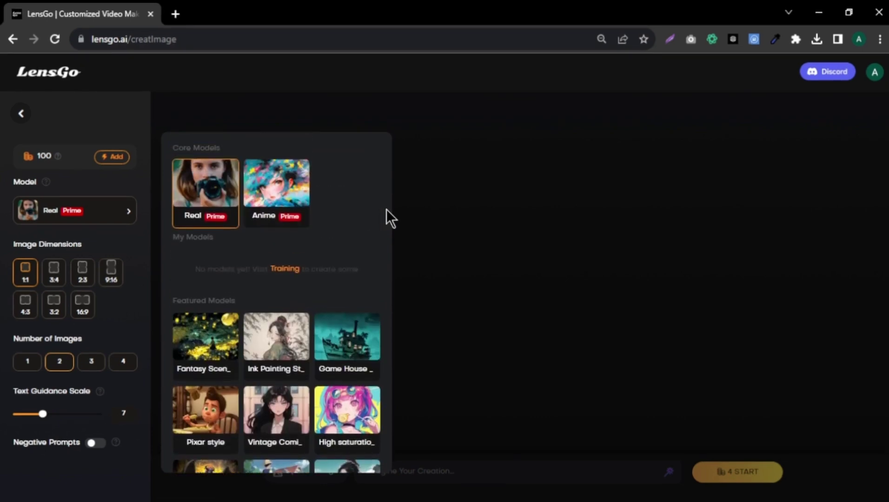
pyautogui.click(210, 204)
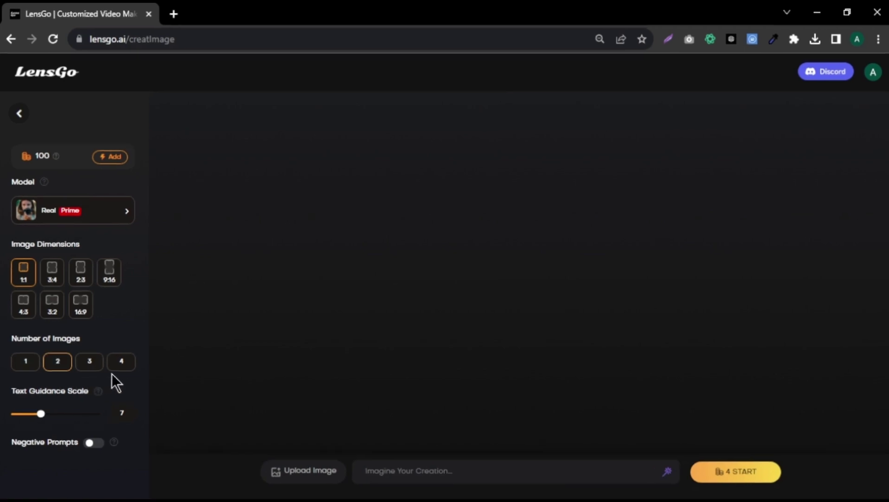
pyautogui.click(123, 364)
pyautogui.click(91, 443)
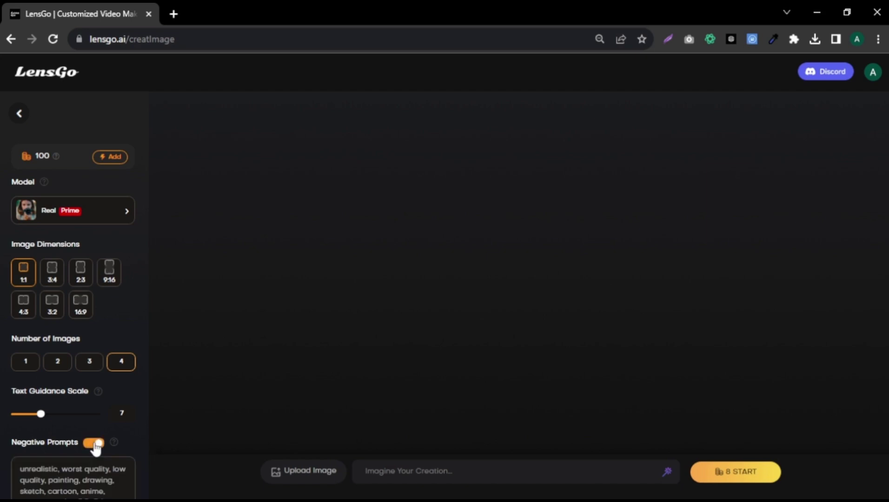
pyautogui.scroll(-2, 139, 432)
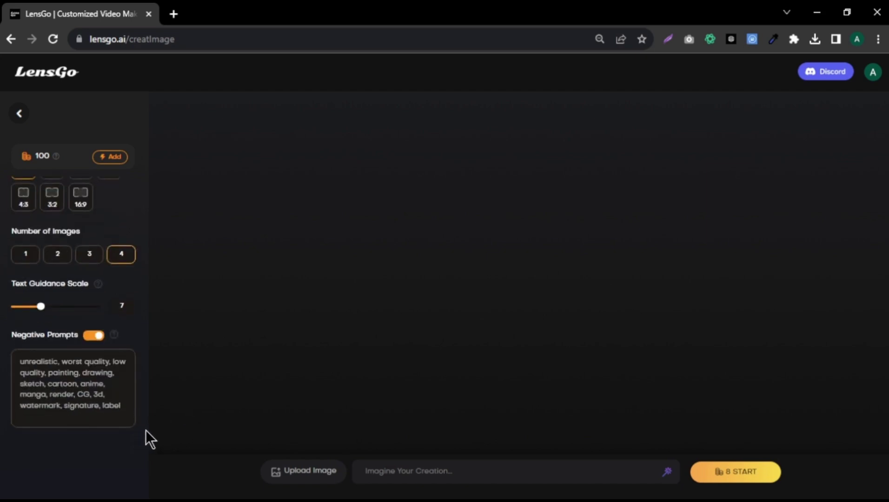
pyautogui.scroll(2, 146, 429)
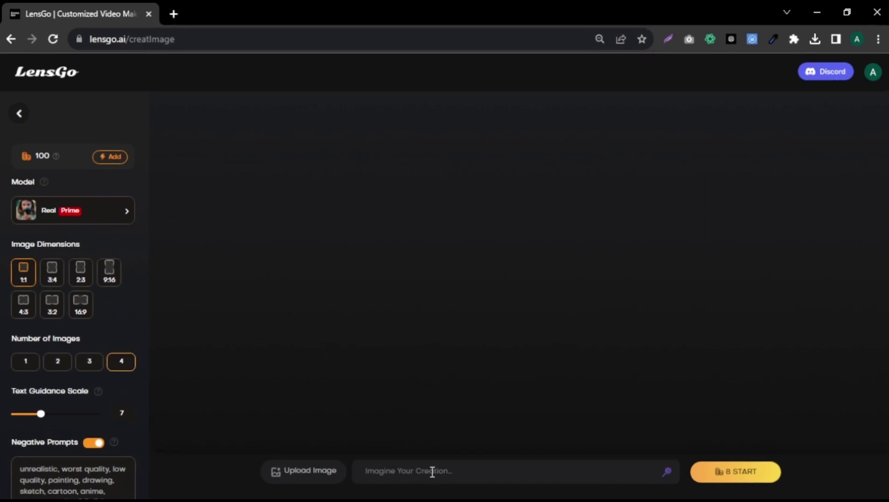
# - Generate four realistic images from the blonde-woman-on-a-beach portrait prompt
pyautogui.click(431, 468)
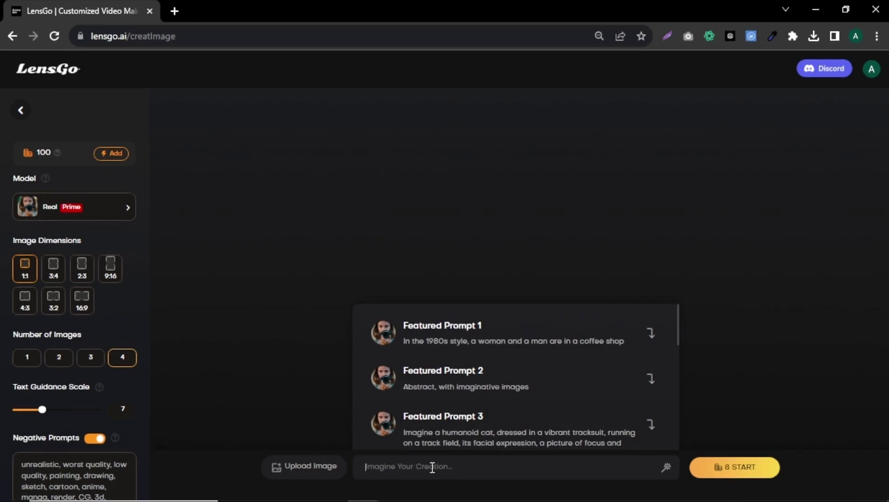
pyautogui.write('25 years old beautiful spanish woman,wearing white t shirt, freckled, blonde hair, blue eyes,at beach, cinematic, ultra realistic')
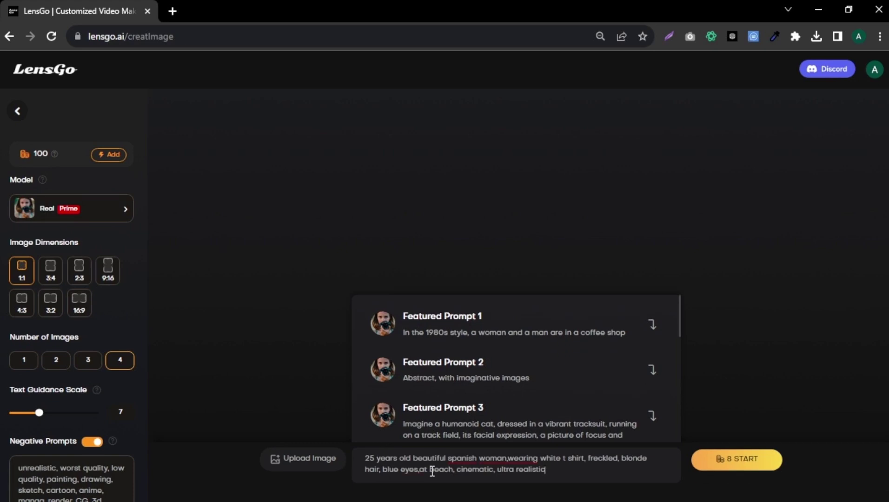
pyautogui.click(752, 463)
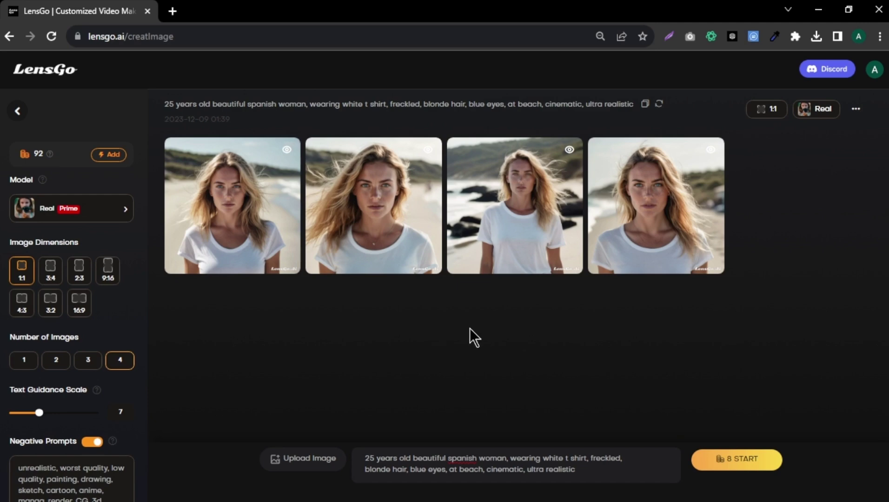
# - Download the second beach portrait and switch the model to Anime
pyautogui.moveTo(374, 205)
pyautogui.click(374, 259)
pyautogui.click(95, 205)
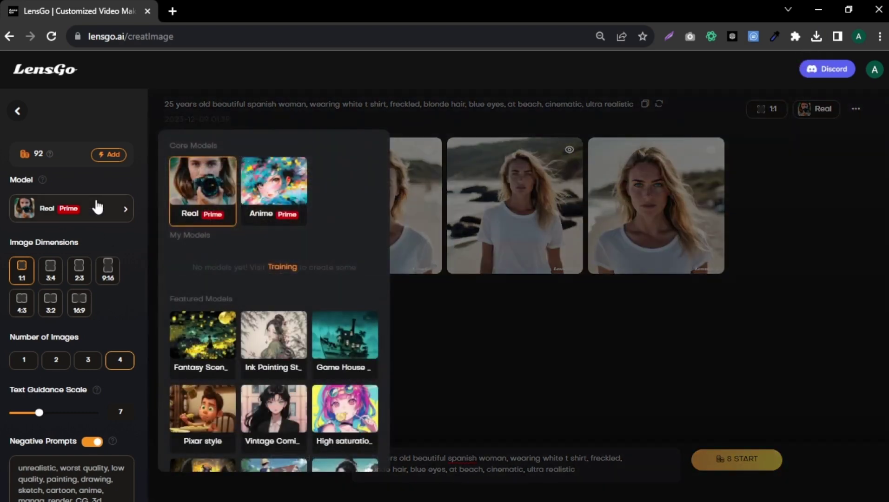
pyautogui.click(274, 183)
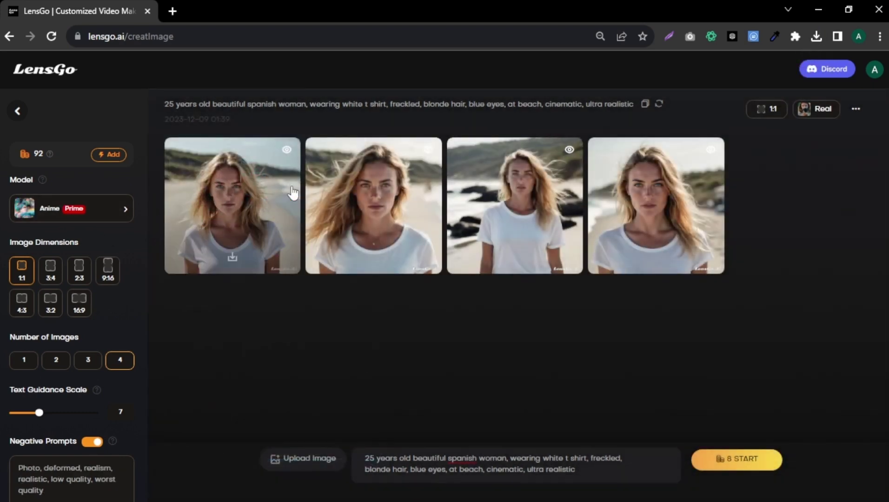
# - Replace the beach prompt with the pasted cyberpunk prompt and generate four images
pyautogui.click(362, 451)
pyautogui.hotkey('ctrl', 'a')
pyautogui.press('BackSpace')
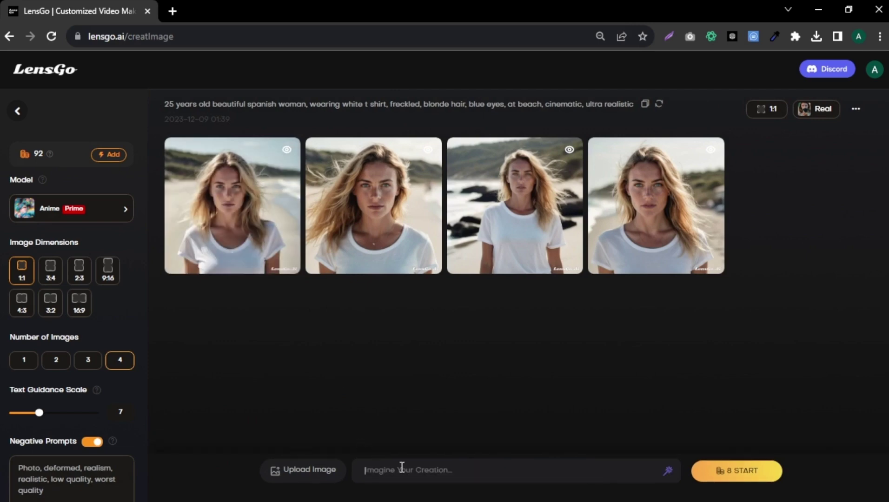
pyautogui.write('beautiful girl, thin, white hair, tips of pink hair, futuristic city, neon signs, cars with lights, walking through a Cyberpunk city alley, girl in jeans, white shirt, brown leather jacket, red circular glasses')
pyautogui.click(762, 466)
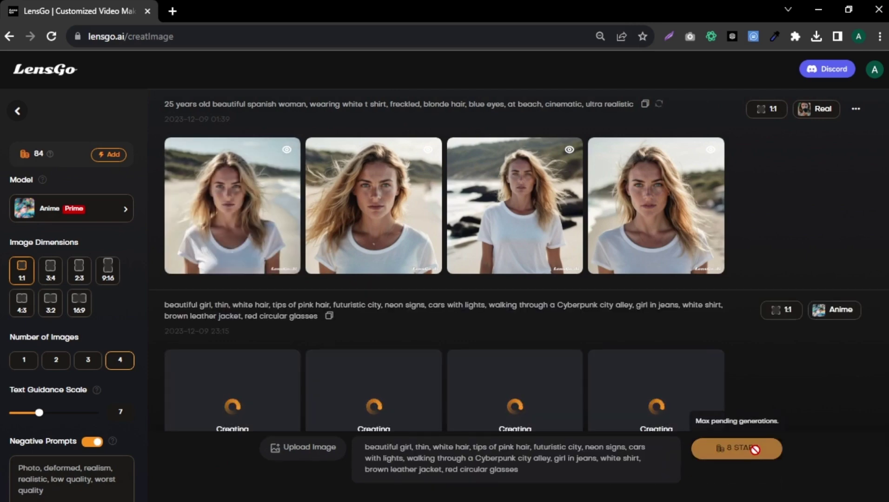
pyautogui.scroll(-1, 836, 379)
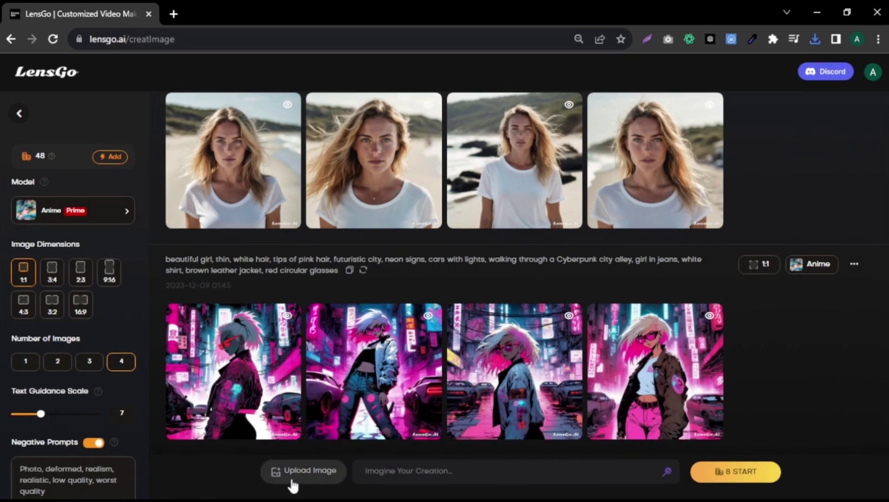
# - Attach photo pexels-pixabay-458766 and switch the model to Vintage Comic Characters
pyautogui.click(316, 471)
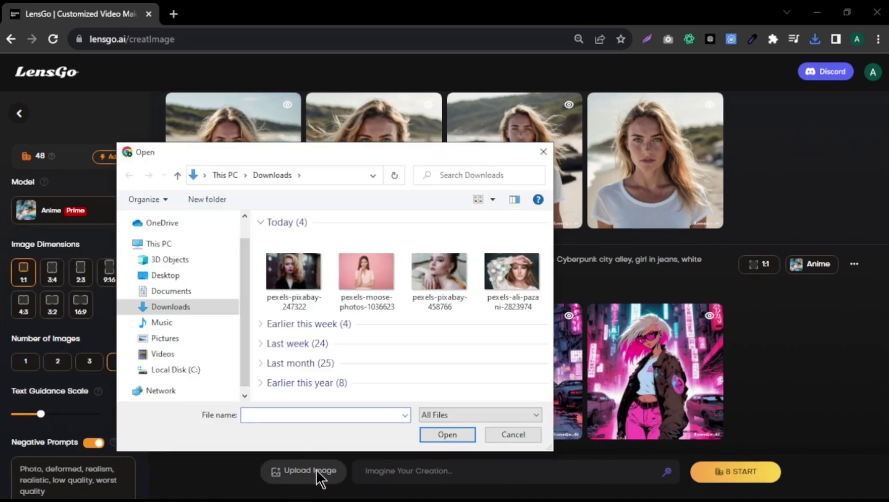
pyautogui.click(454, 280)
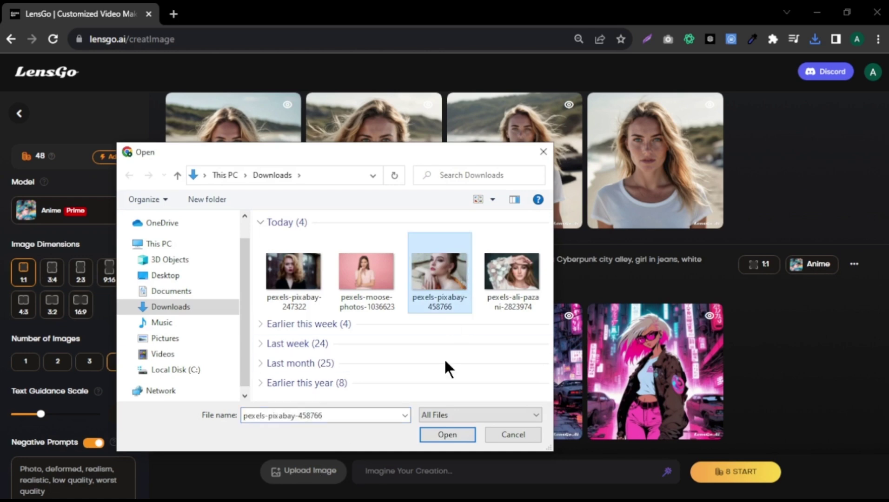
pyautogui.click(444, 435)
pyautogui.click(125, 213)
pyautogui.scroll(-2, 380, 279)
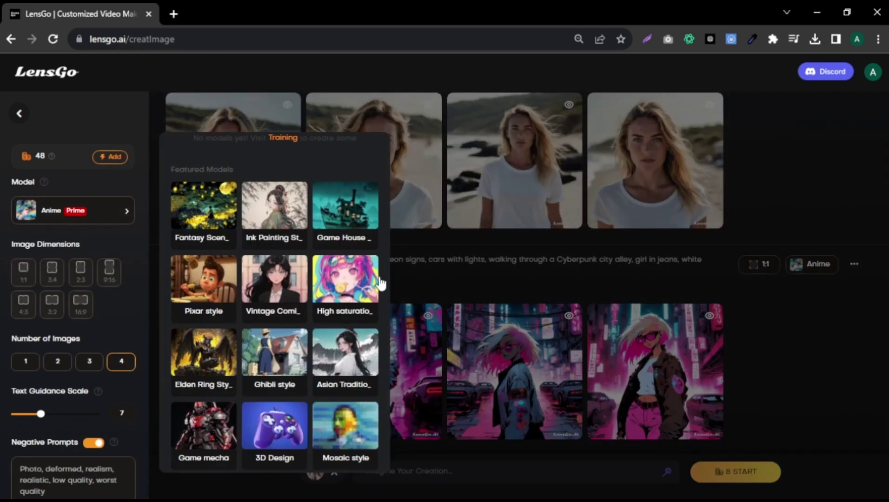
pyautogui.click(282, 290)
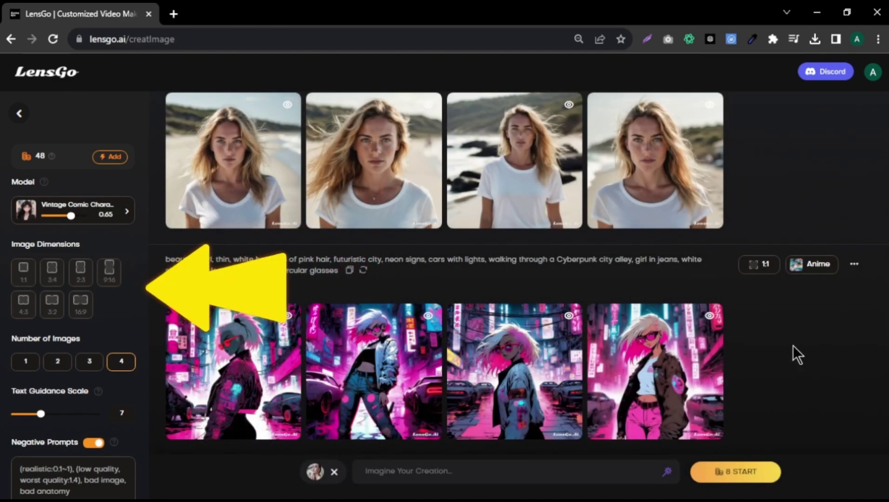
# - Generate comic portraits from the prompt 'beautiful face' and download the second one
pyautogui.click(552, 462)
pyautogui.write('beaut')
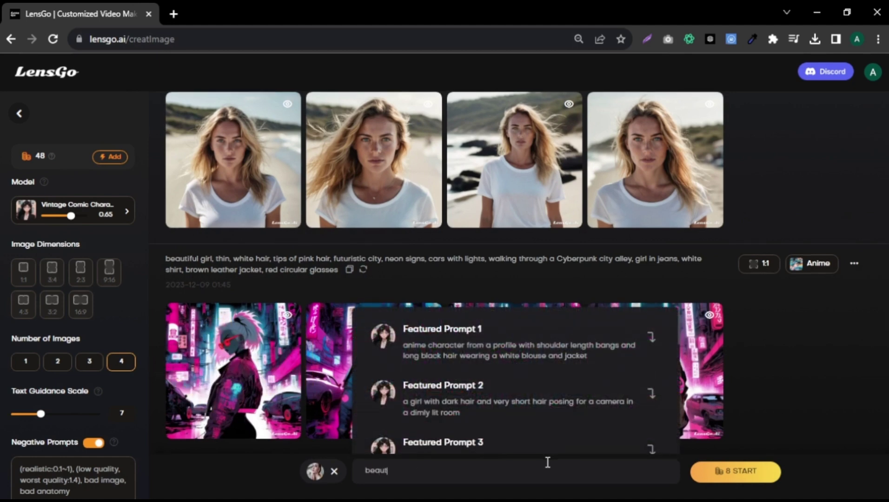
pyautogui.write('iful face')
pyautogui.click(740, 472)
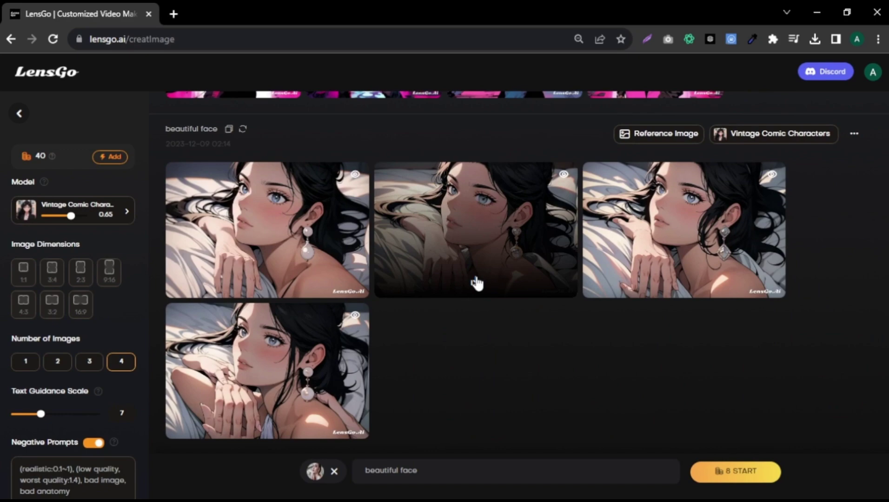
pyautogui.click(476, 282)
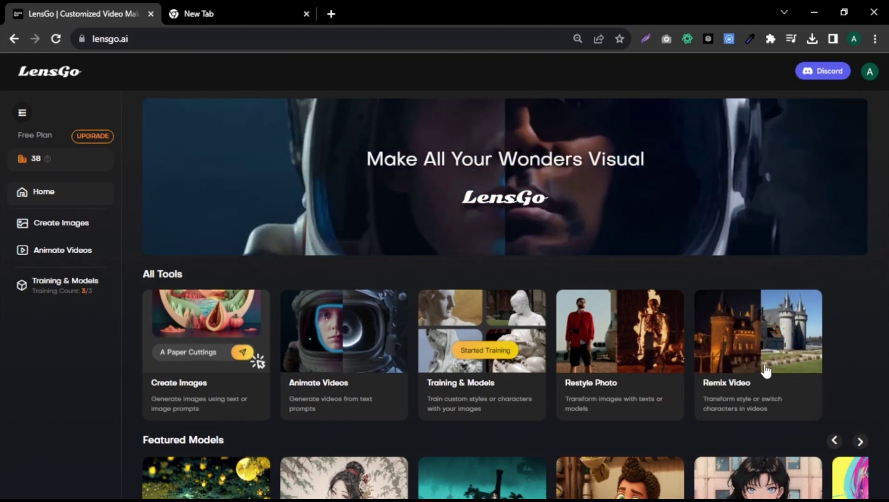
# - Open Animate Videos with the Real model, Longer duration and Zoom In camera movement
pyautogui.click(771, 366)
pyautogui.click(117, 210)
pyautogui.scroll(-4, 381, 220)
pyautogui.scroll(2, 381, 220)
pyautogui.scroll(2, 381, 220)
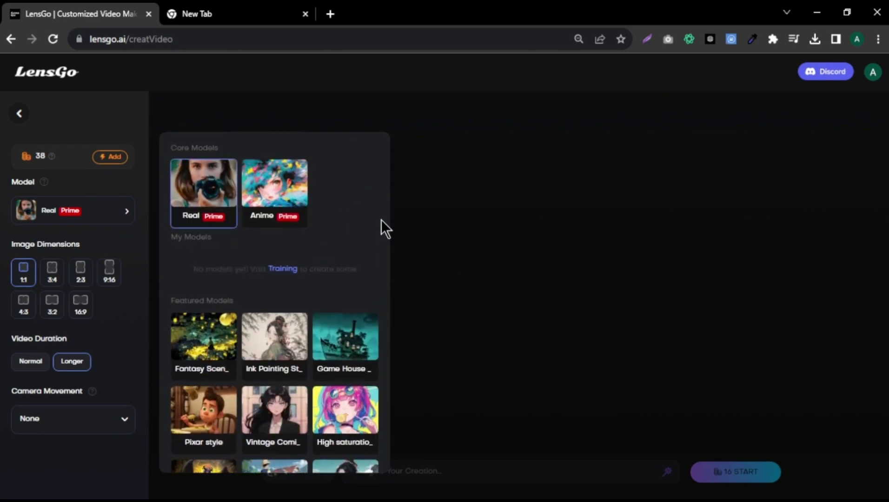
pyautogui.click(186, 203)
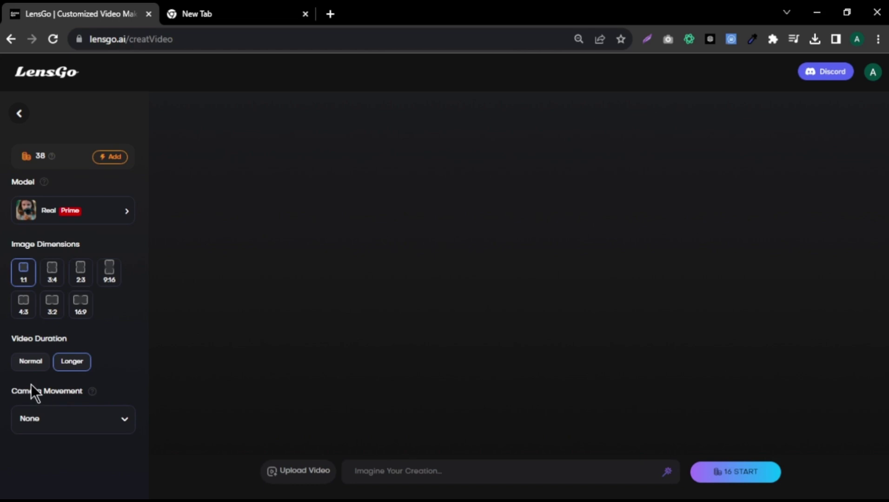
pyautogui.click(30, 366)
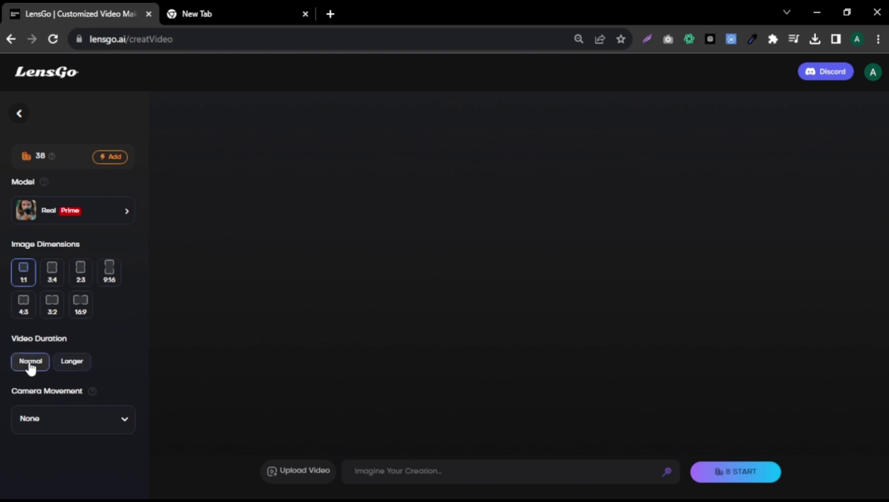
pyautogui.click(74, 364)
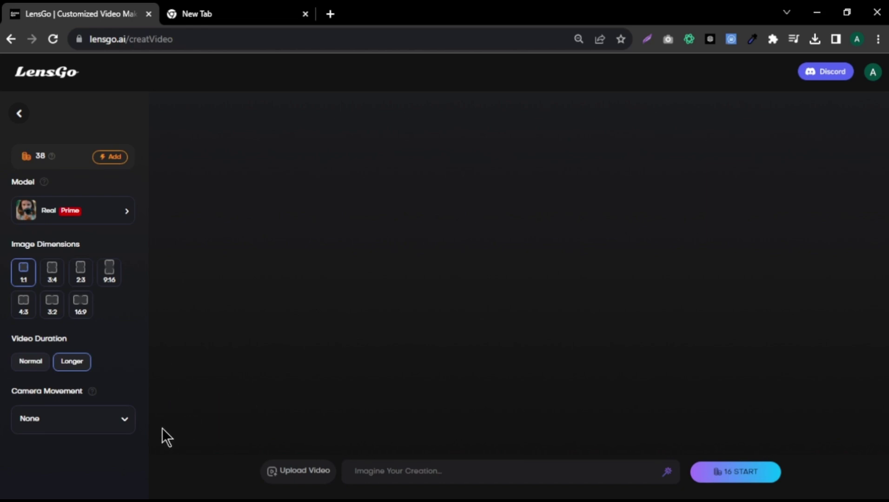
pyautogui.click(129, 421)
pyautogui.scroll(-2, 129, 420)
pyautogui.scroll(-3, 129, 420)
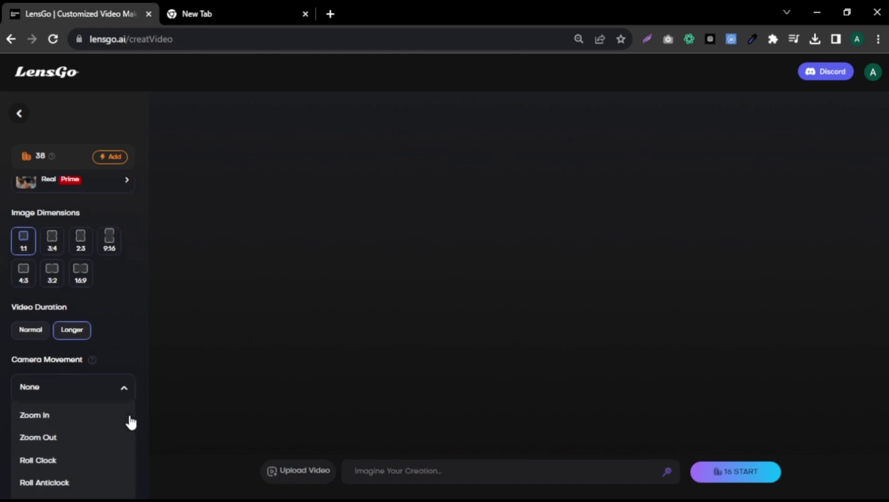
pyautogui.scroll(-2, 129, 421)
pyautogui.scroll(5, 128, 426)
pyautogui.click(113, 435)
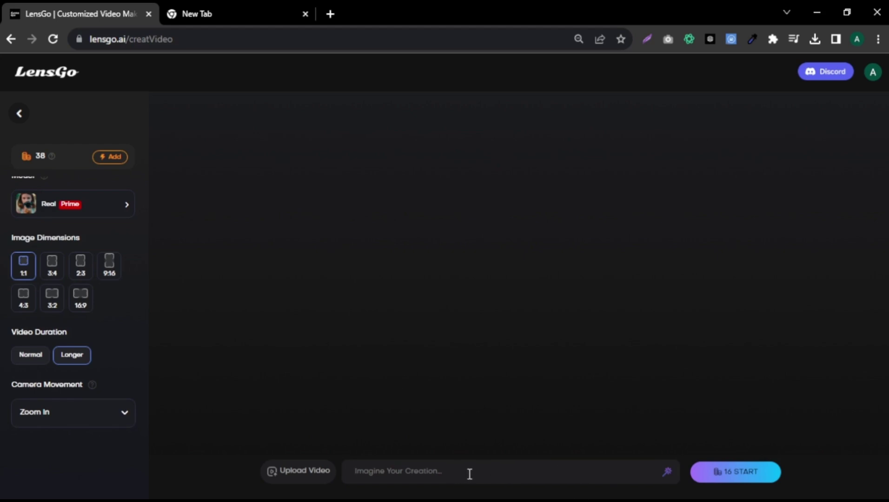
pyautogui.write('22 years old beautiful brunette girl, walking through a city street, wearing white t shirt, black jacket, cinematic lighting, realistic')
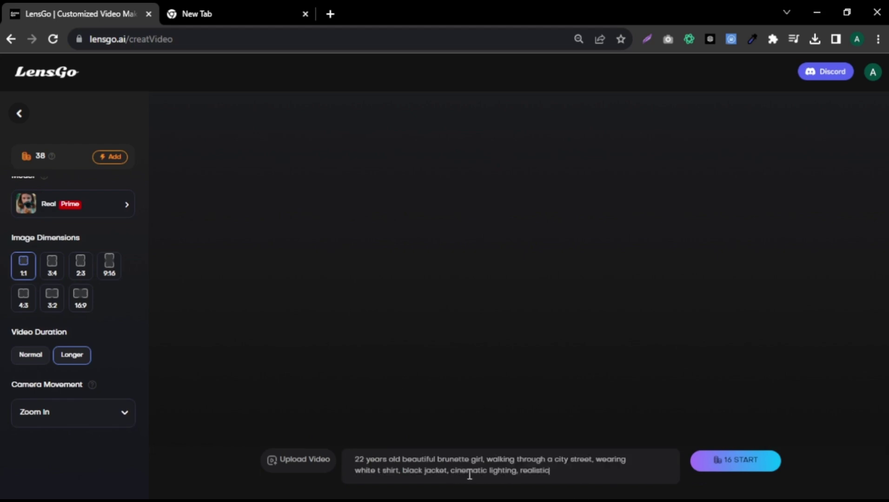
# - Generate the brunette city-street video, watch it fullscreen, and download it
pyautogui.click(724, 469)
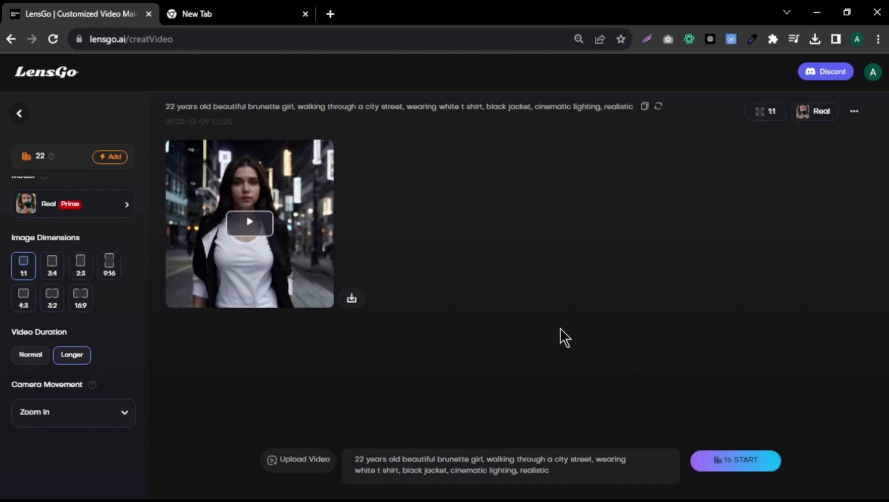
pyautogui.click(308, 233)
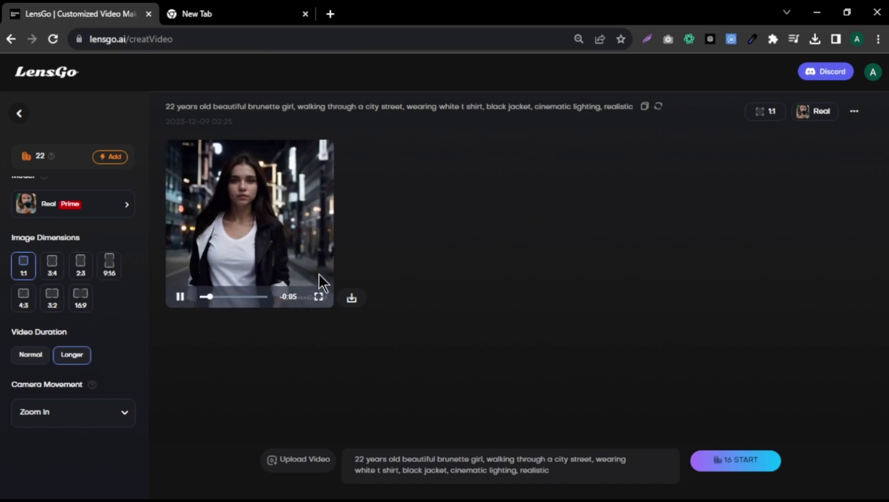
pyautogui.click(319, 297)
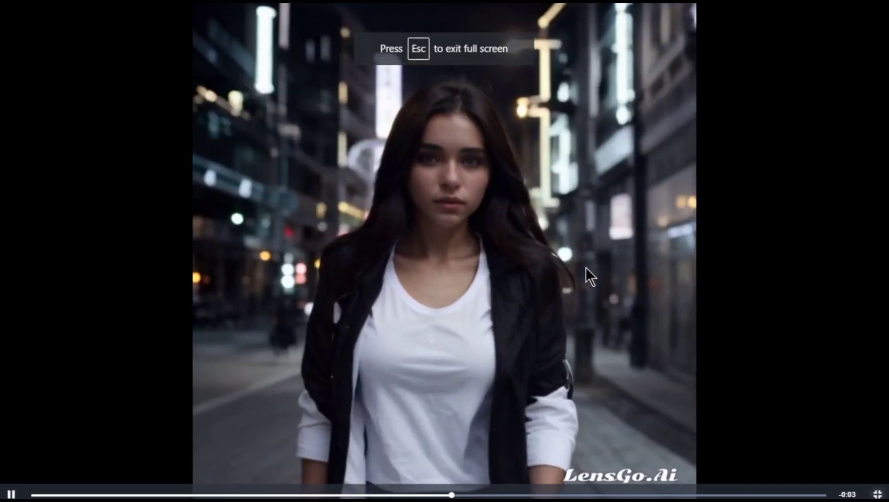
pyautogui.press('Escape')
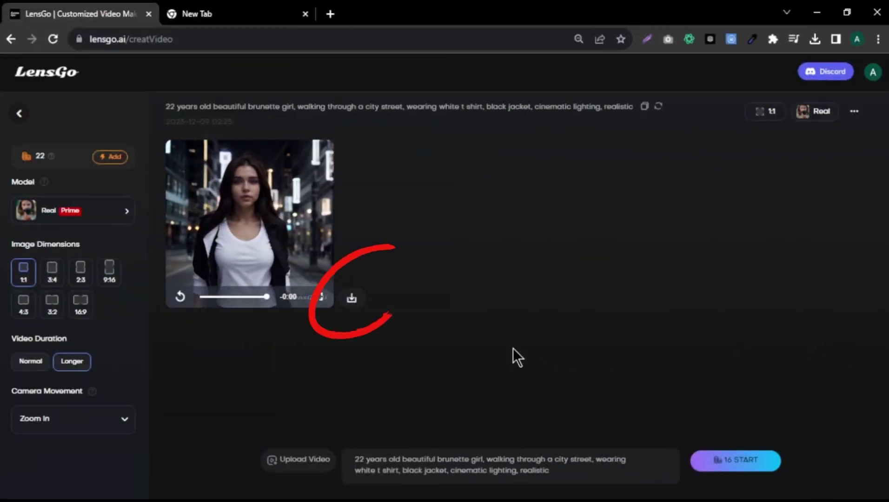
pyautogui.click(352, 299)
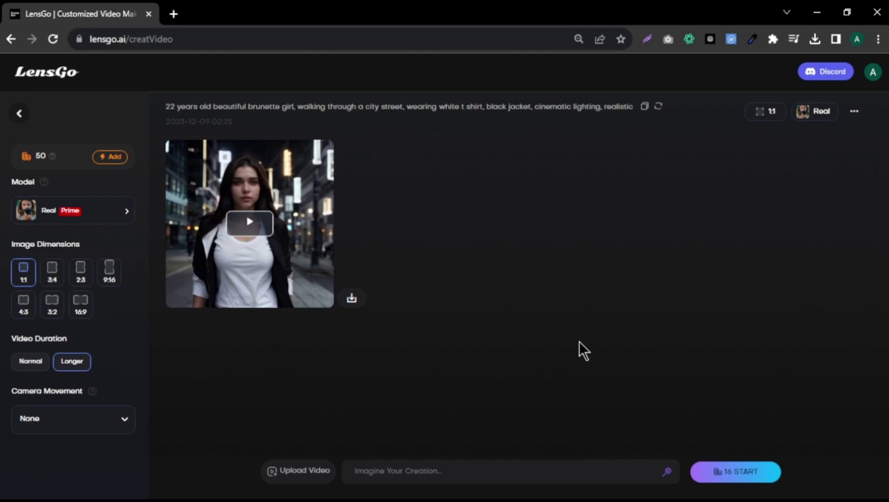
pyautogui.click(311, 479)
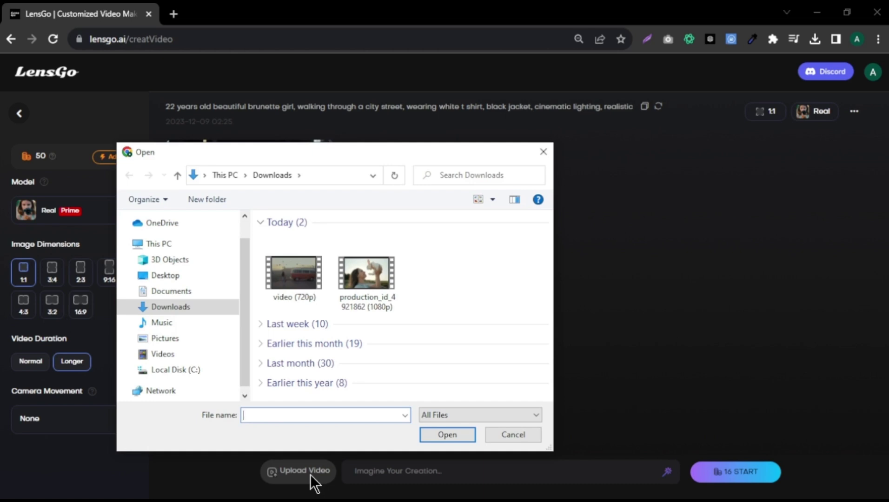
pyautogui.click(356, 287)
pyautogui.click(444, 437)
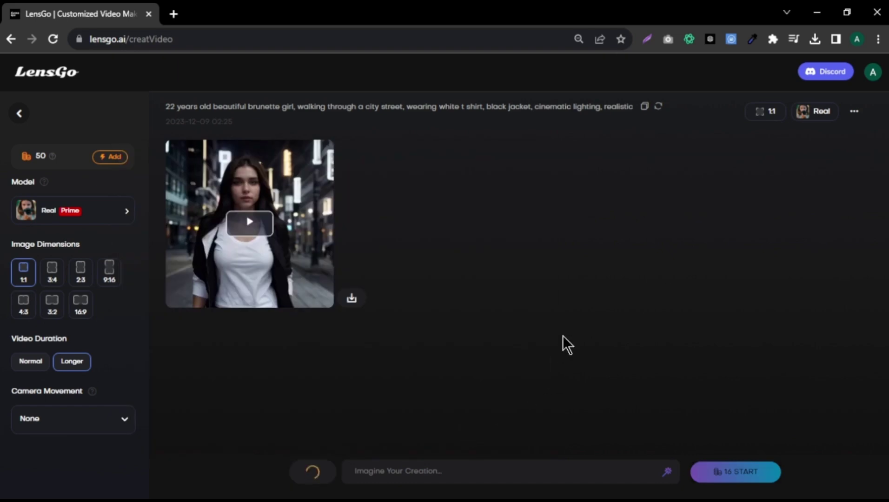
# - Restyle the clip with the Anime model and prompt 'beautiful anime girl style', then download it
pyautogui.click(123, 208)
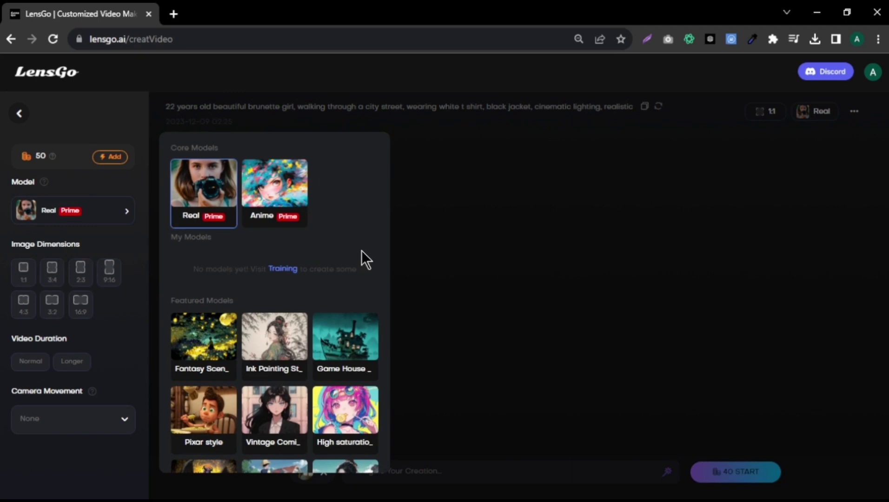
pyautogui.click(274, 187)
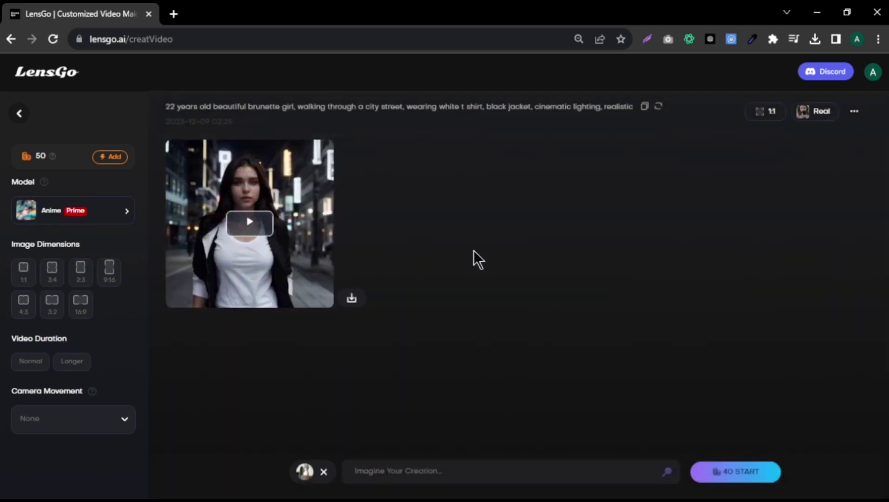
pyautogui.click(467, 471)
pyautogui.write('beautiful')
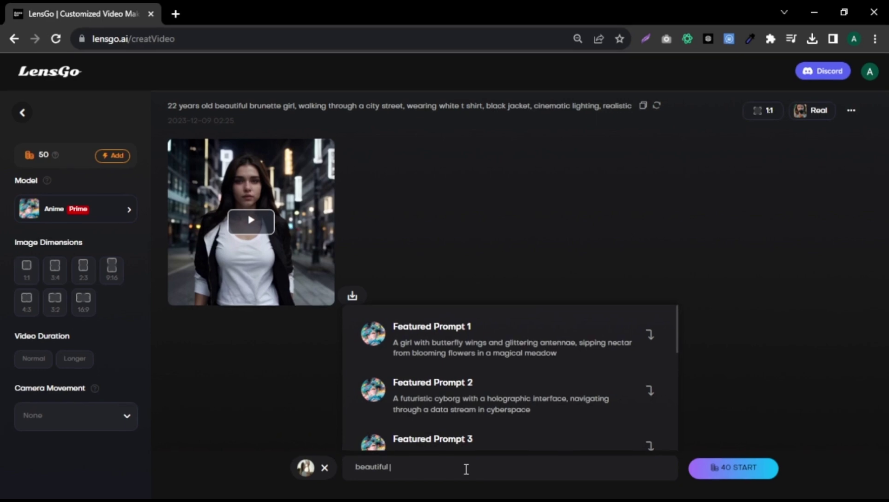
pyautogui.write(' anime girl style')
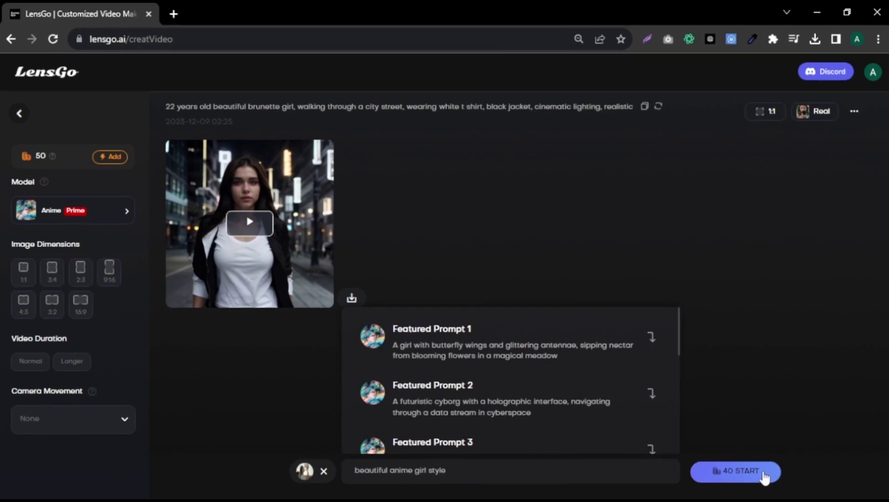
pyautogui.click(759, 470)
pyautogui.scroll(-1, 824, 356)
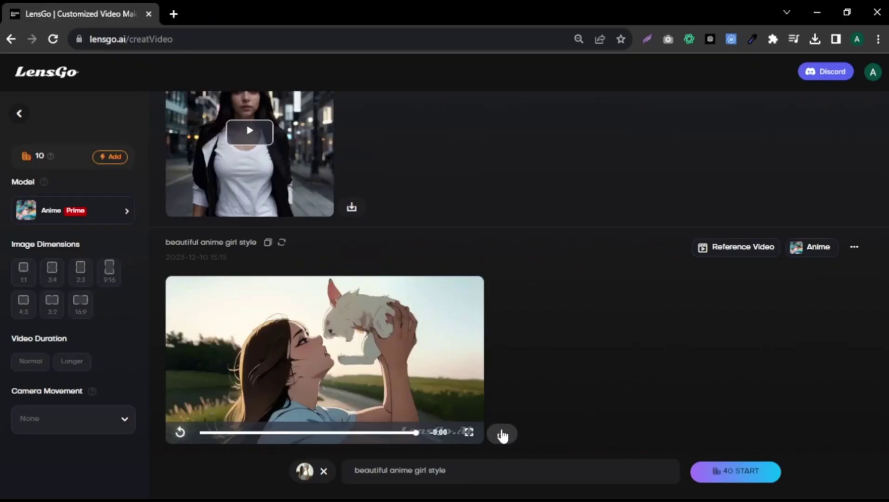
pyautogui.click(502, 434)
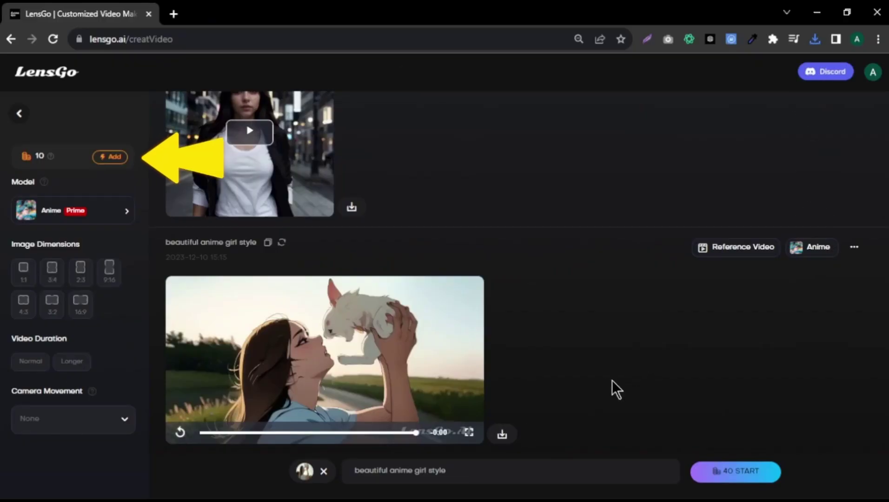